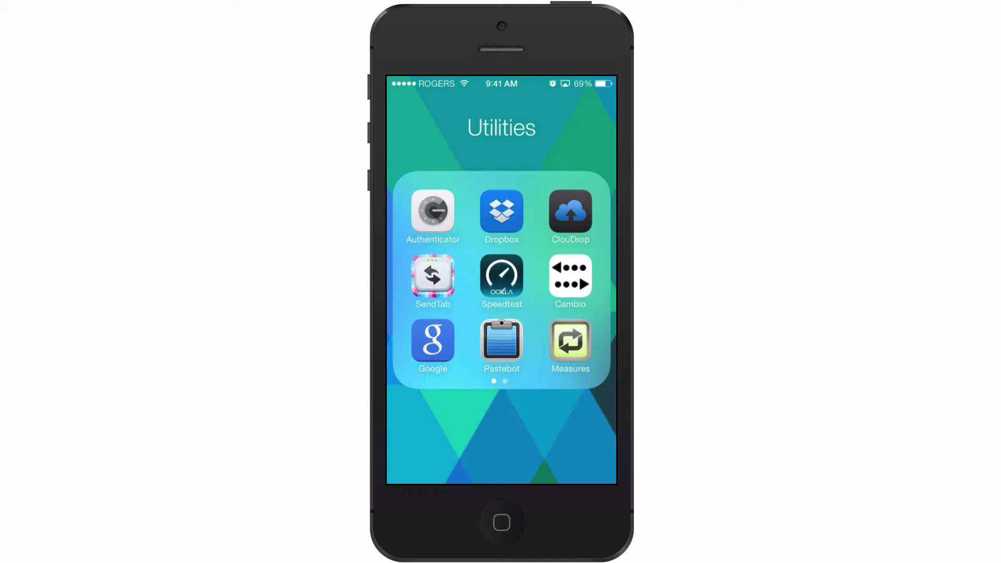
Step: Launch Dropbox and wait for the top-level file list to load
left_click(502, 211)
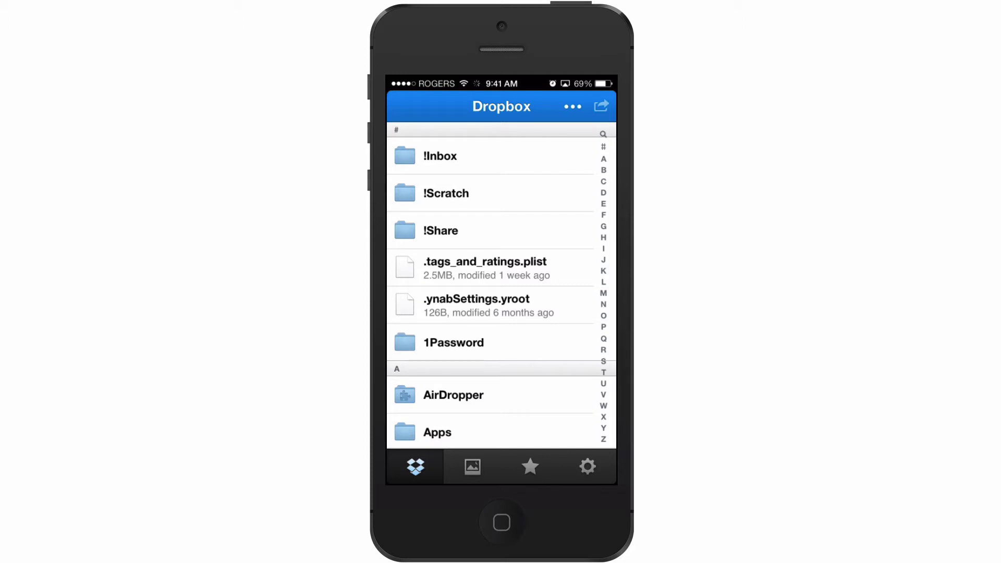
scroll(501, 287, "up", 2)
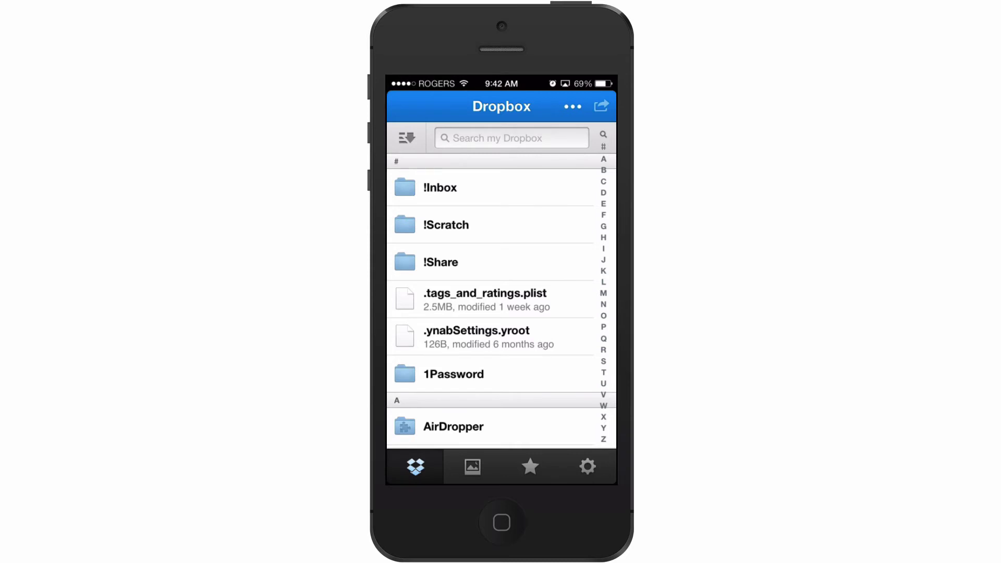
Step: Search the whole Dropbox for 'durand' from the 'Search my Dropbox' bar
left_click(511, 138)
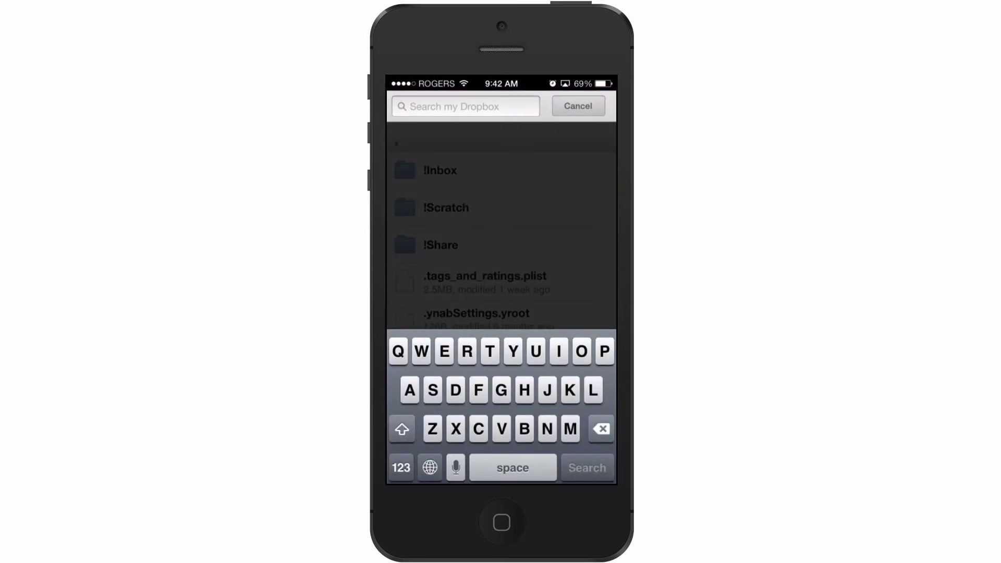
type("dur")
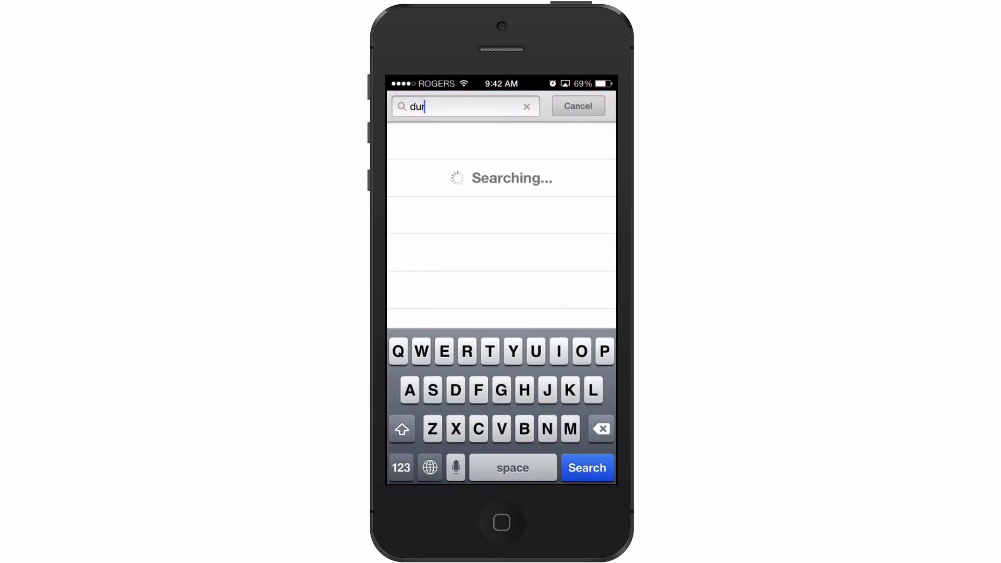
type("and")
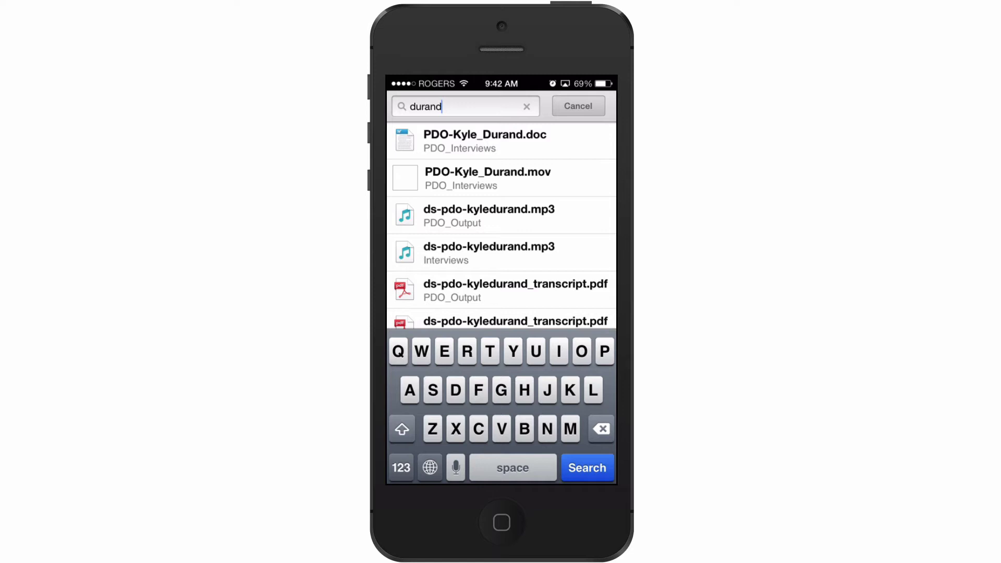
scroll(500, 235, "down", 2)
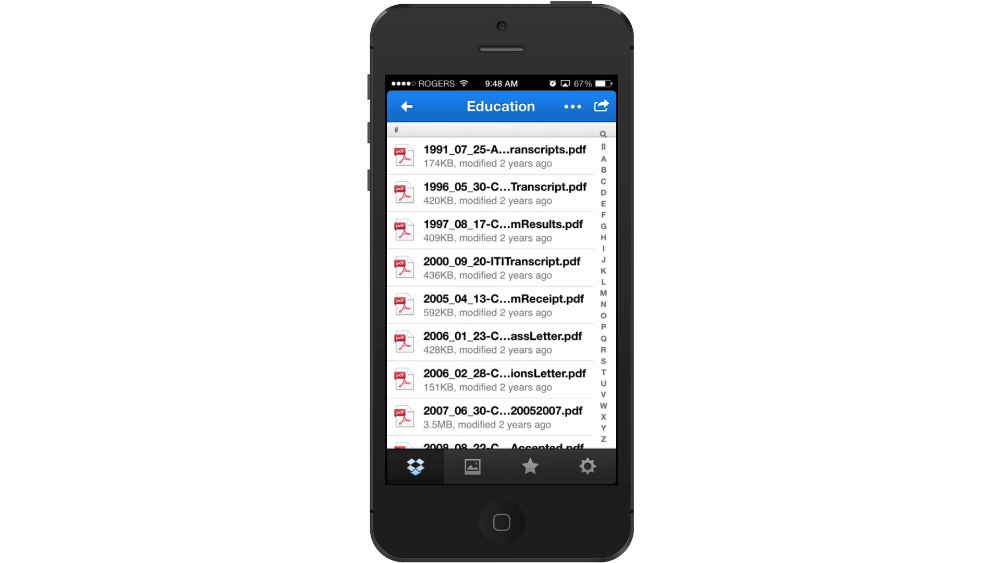
scroll(501, 287, "up", 2)
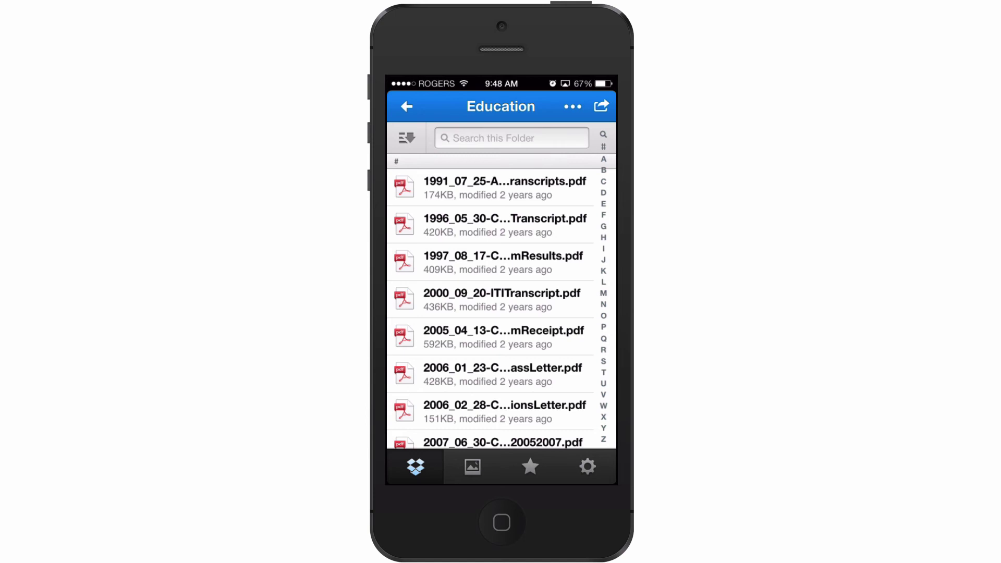
Step: Search the Education folder for 'ctp', correcting the typo
left_click(511, 138)
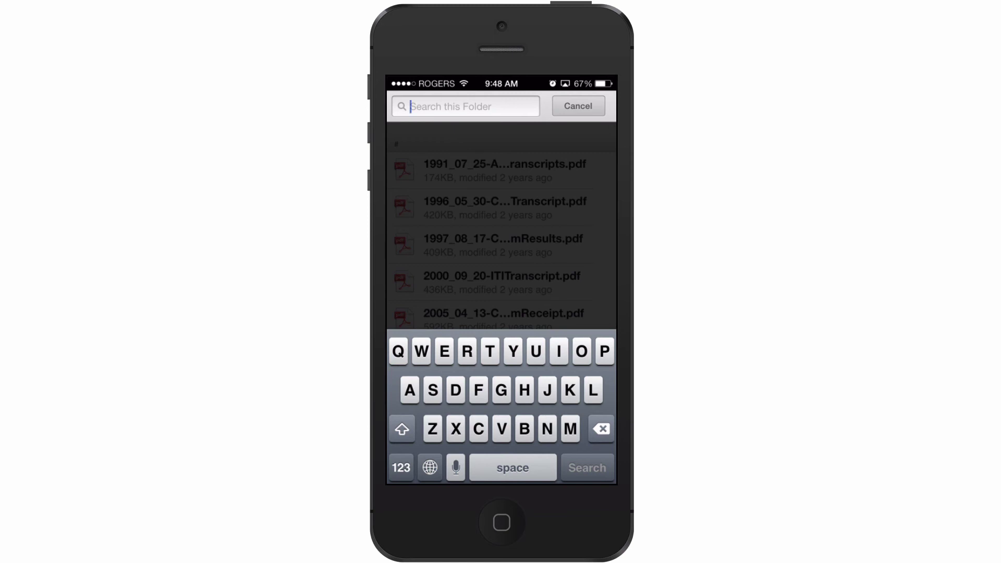
type("cr")
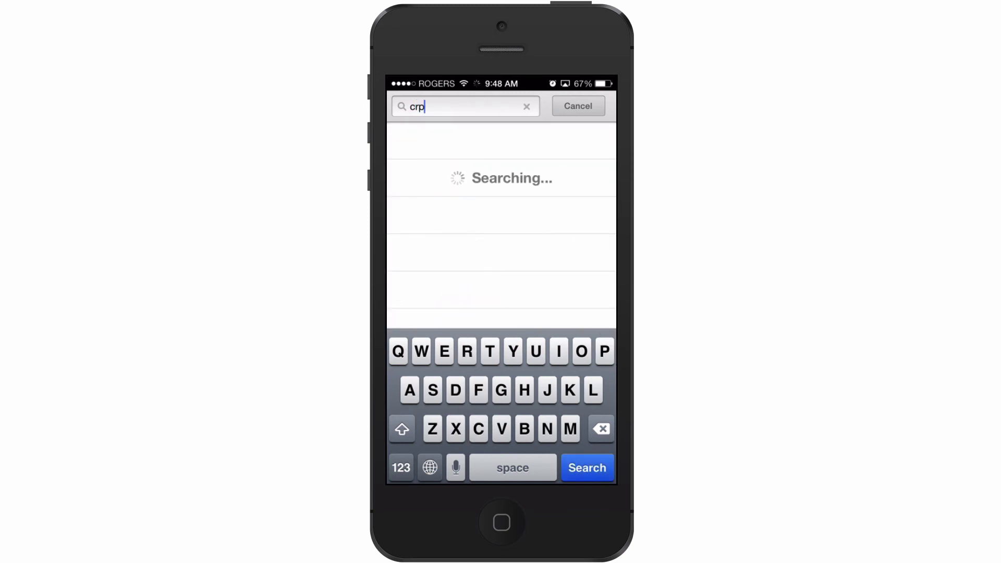
key("BackSpace")
type("tp")
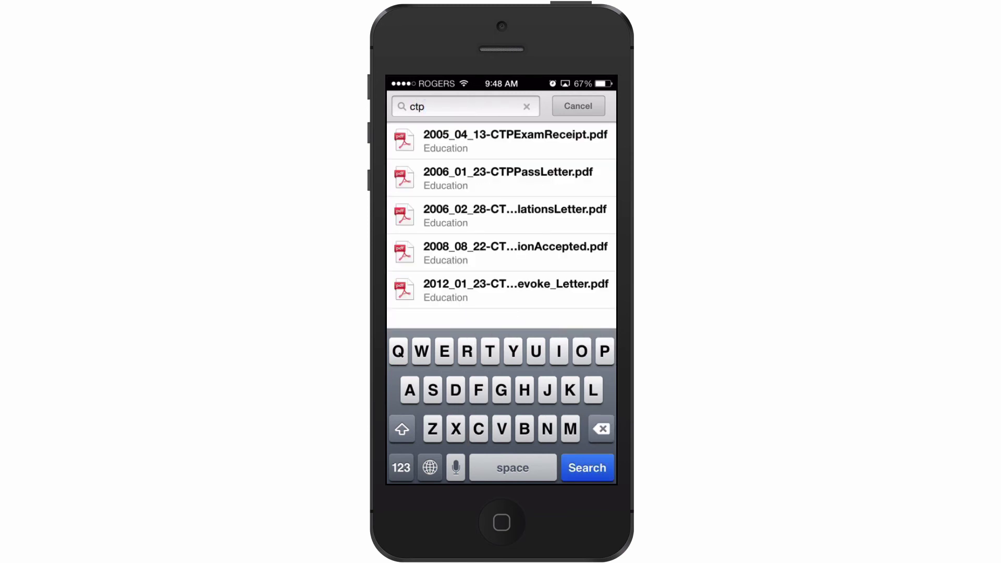